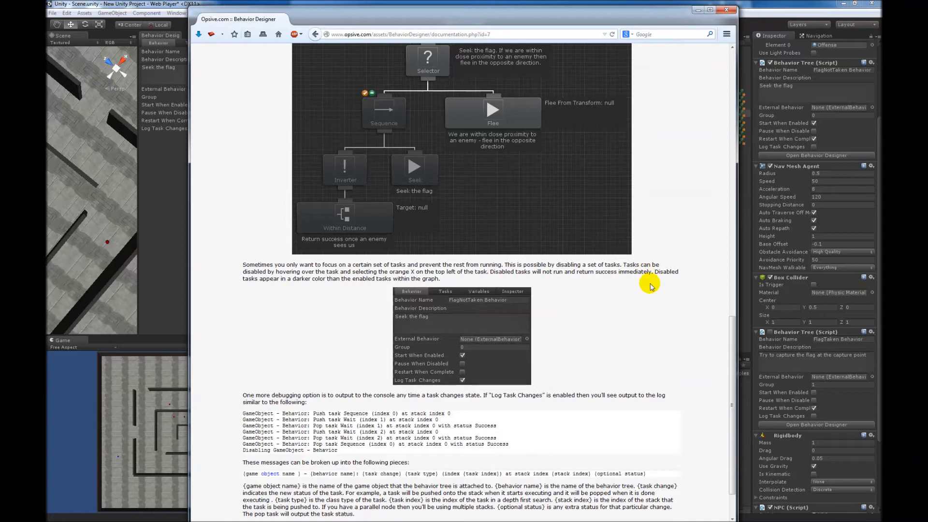
- Switch from the documentation to Unity and run the scene, pausing it to observe Offense 2's FlagNotTaken behavior tree, and stop it
drag(453, 18, 927, 54)
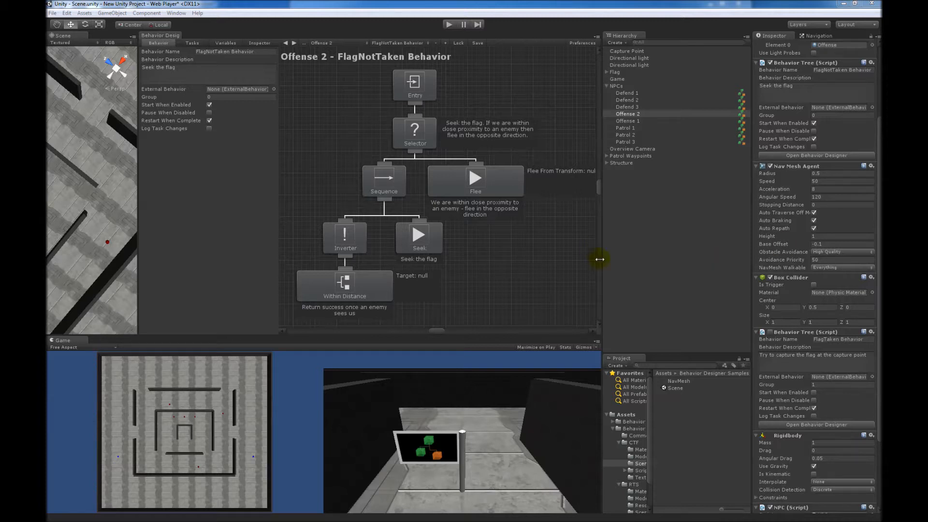
click(454, 23)
click(452, 23)
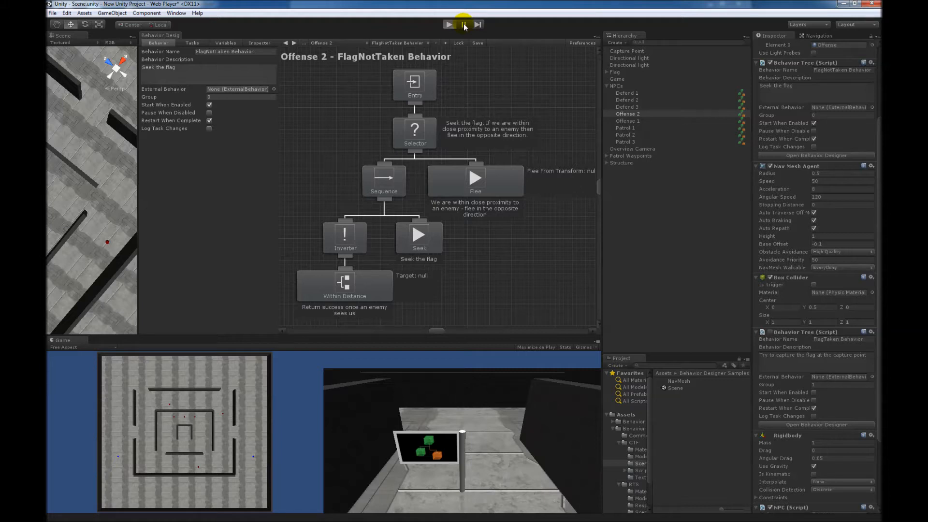
click(463, 24)
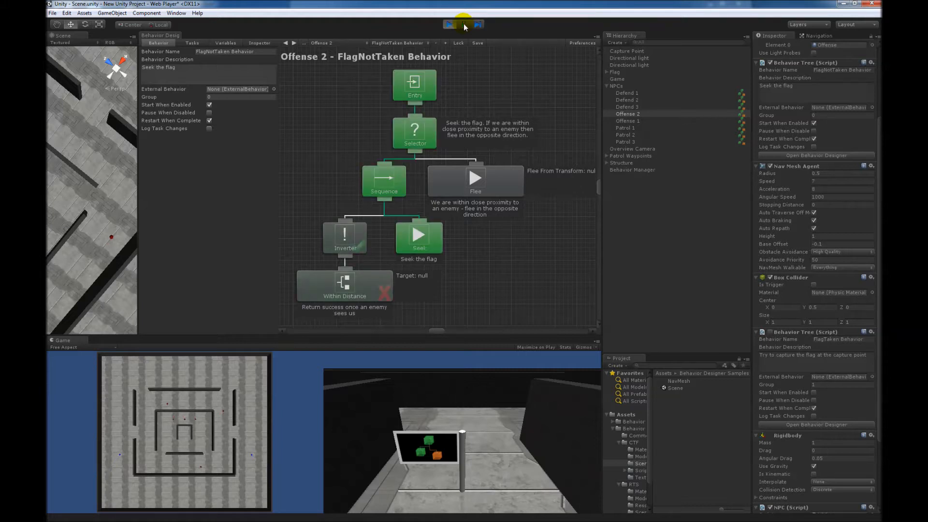
click(333, 232)
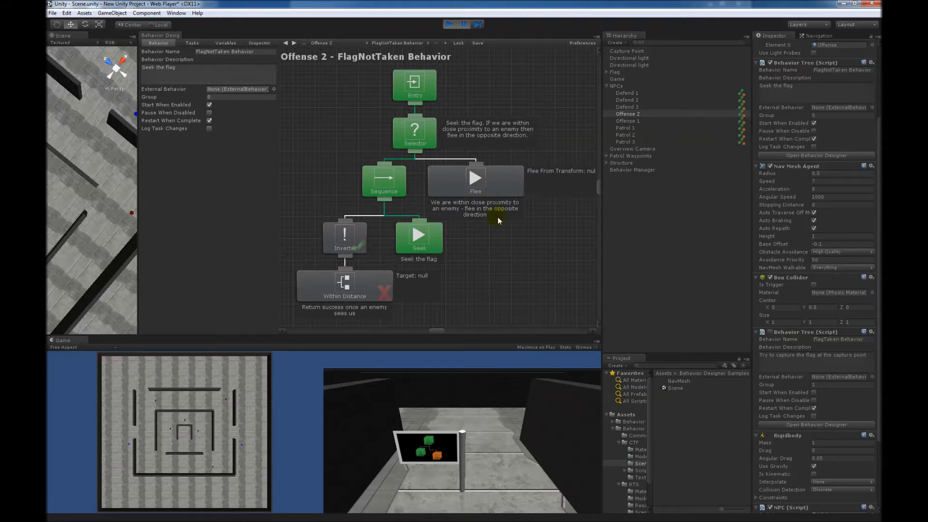
click(449, 24)
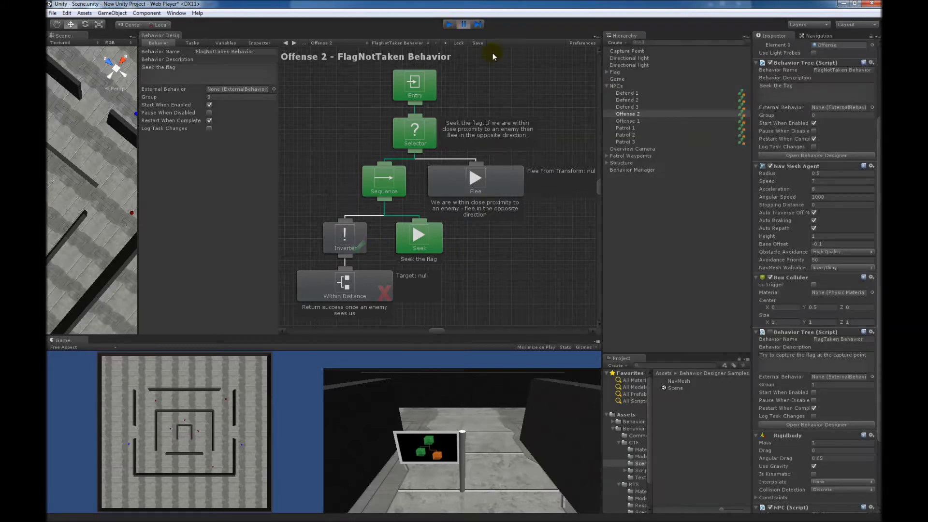
- Inspect the Patrol task's properties in Patrol 1's behavior tree and run the scene, pausing it to watch the task's Target variable
click(633, 128)
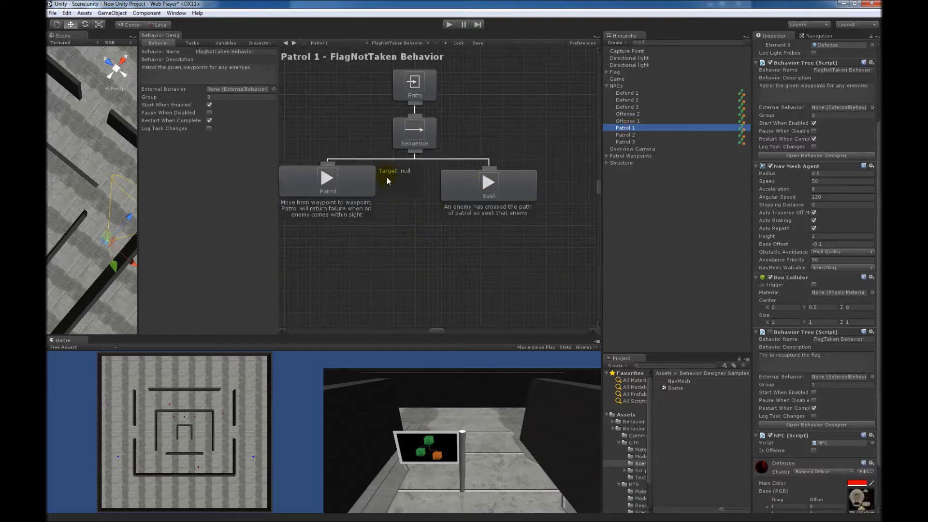
click(355, 178)
click(259, 44)
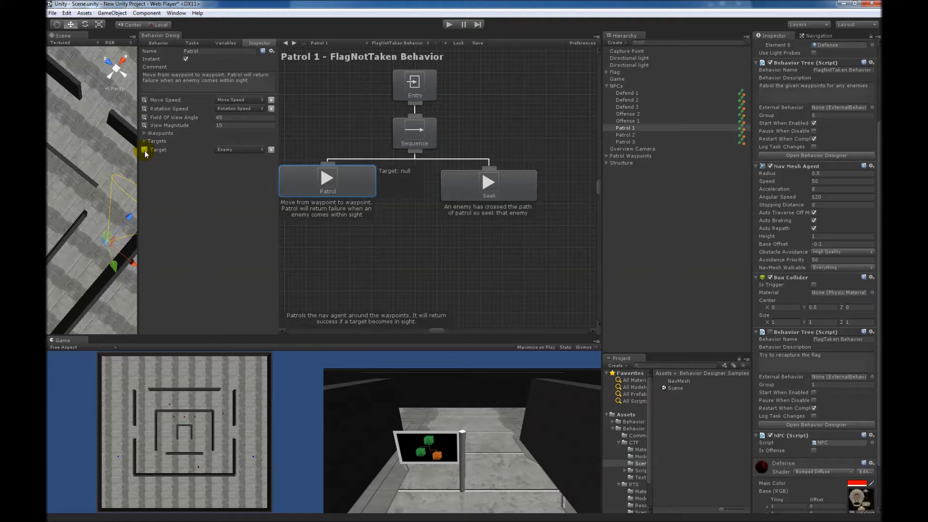
click(449, 25)
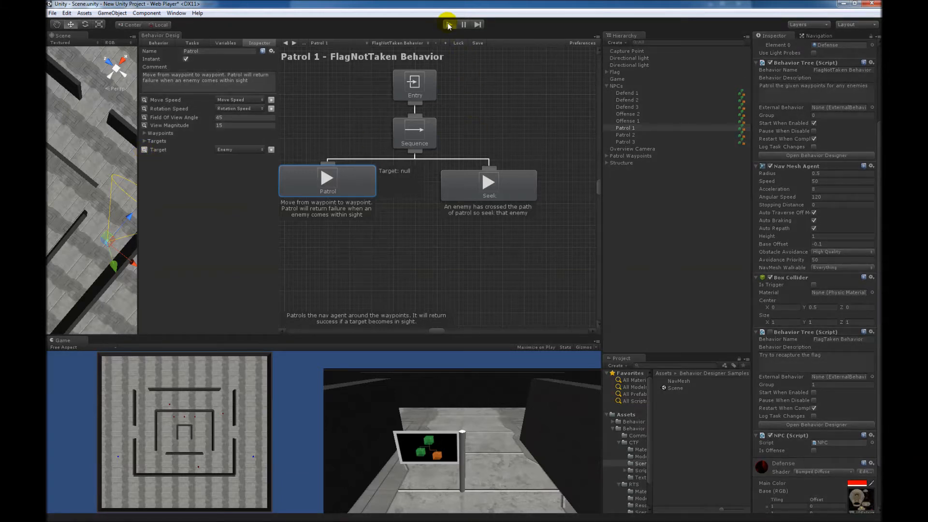
click(463, 25)
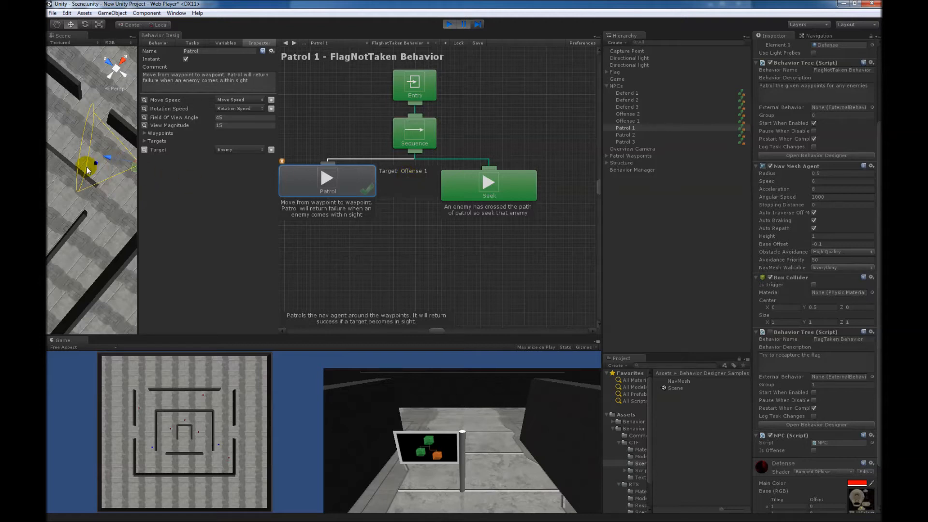
- Try a Field Of View Angle of 90 on the Patrol task, restore it to 45 and stop the scene
click(220, 117)
text(90)
key(Return)
text(45)
click(448, 24)
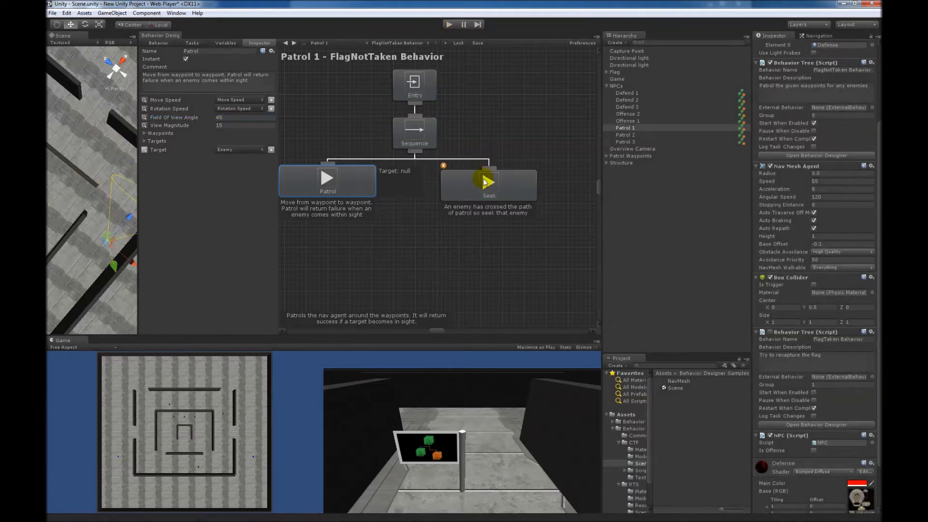
- Set a breakpoint on Patrol 1's Seek task, run the scene to test it, and stop play mode
click(481, 185)
right_click(481, 186)
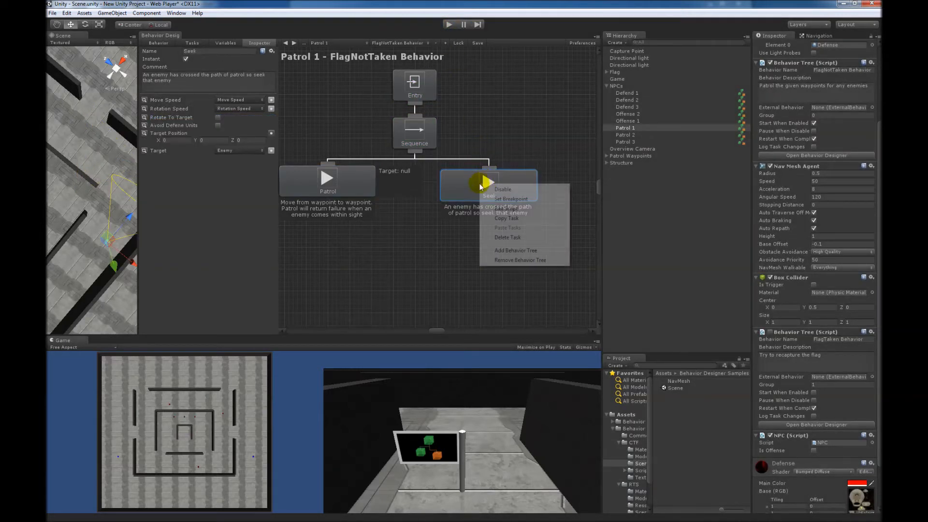
click(508, 199)
click(449, 25)
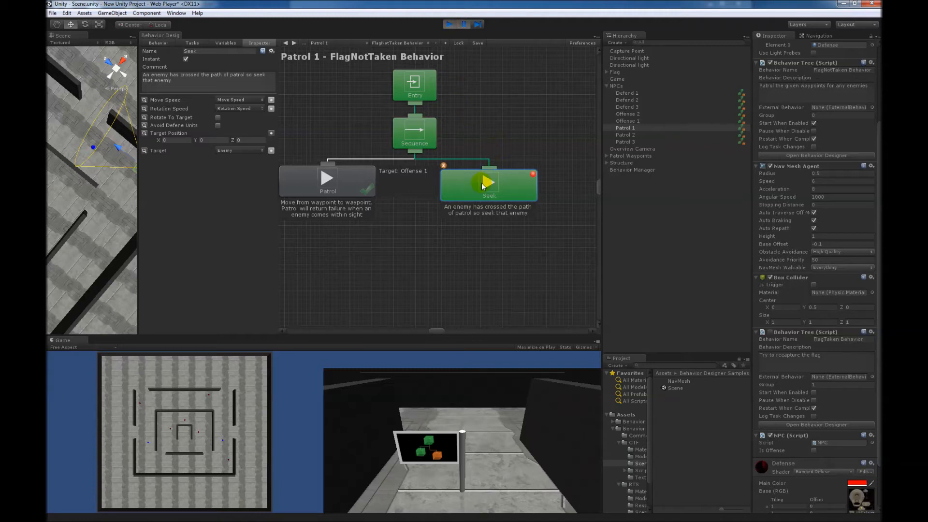
click(449, 24)
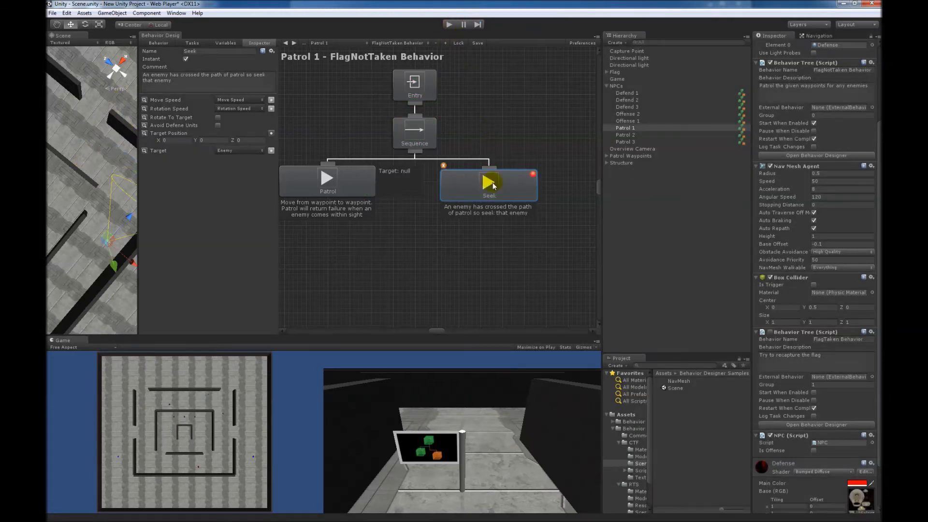
- Remove the breakpoint from the Seek task, and collapse and expand the child tasks under the Sequence
right_click(488, 181)
click(521, 196)
click(403, 114)
click(403, 114)
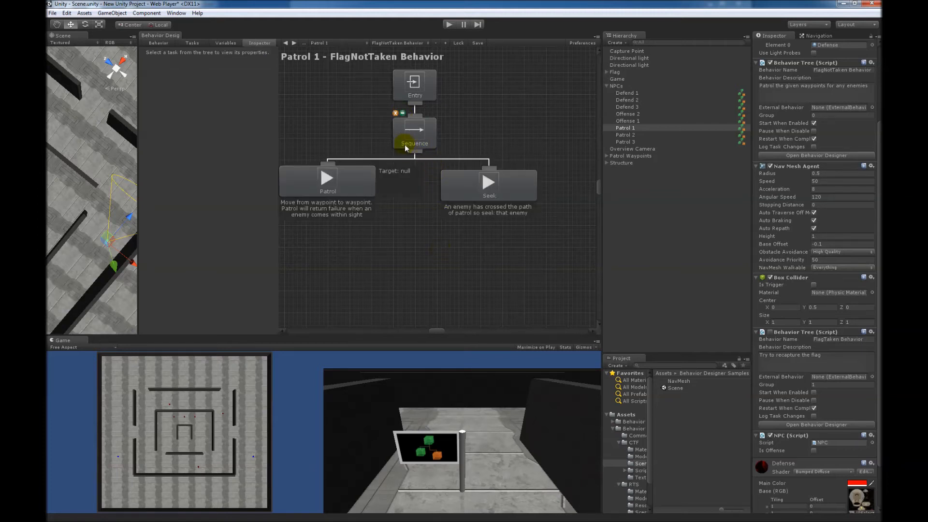
double_click(402, 114)
- Run the scene to watch how Patrol 1's Patrol and Seek tasks execute, and stop play mode
click(449, 25)
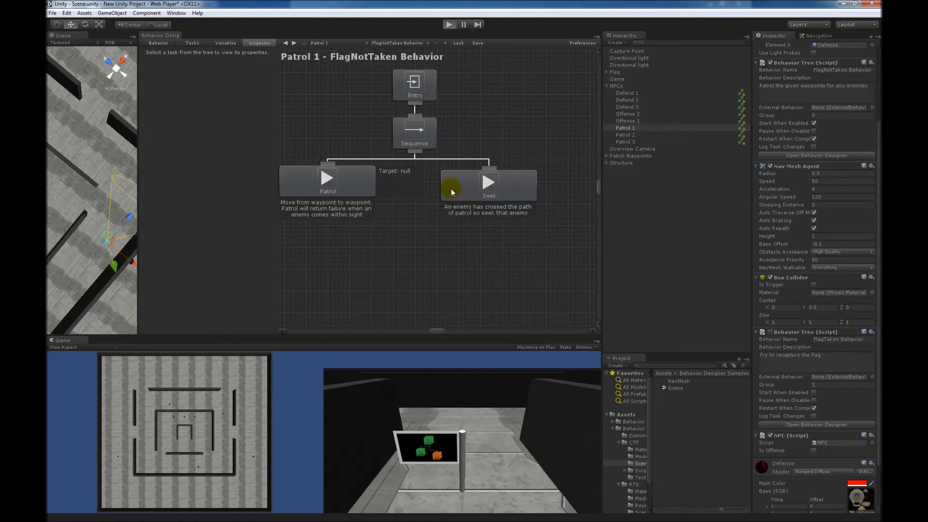
key(ctrl+p)
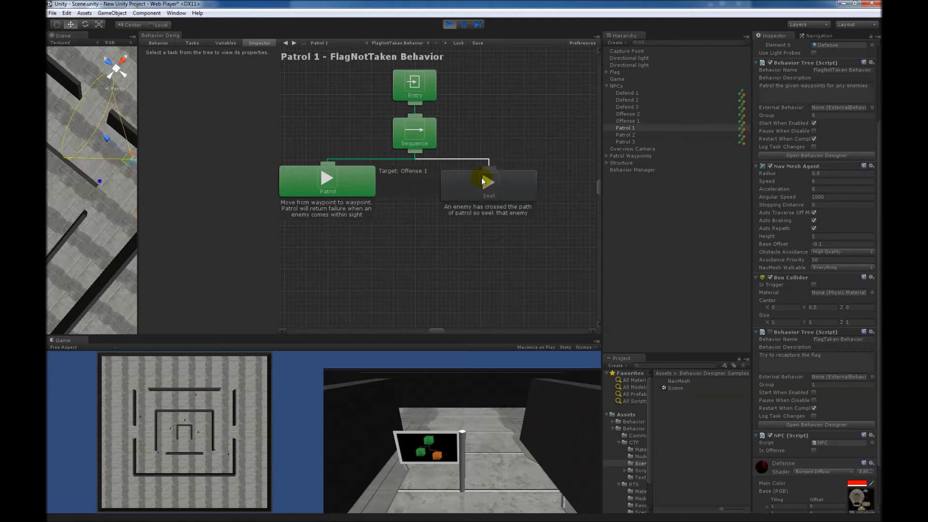
click(448, 24)
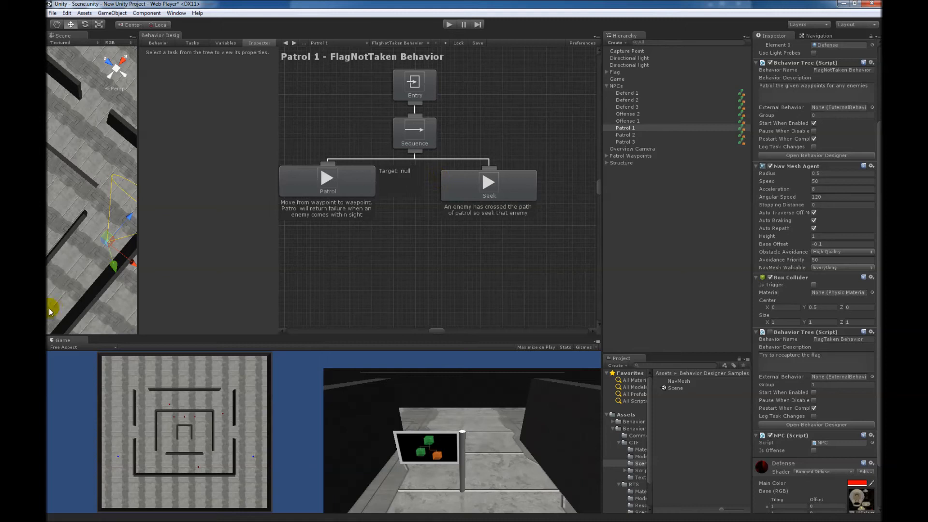
- Examine Patrol 1's line-of-sight drawing in the scene and the OnSceneGUI method of Patrol.cs in Visual Studio, and return to Unity
middle_drag(108, 248, 67, 236)
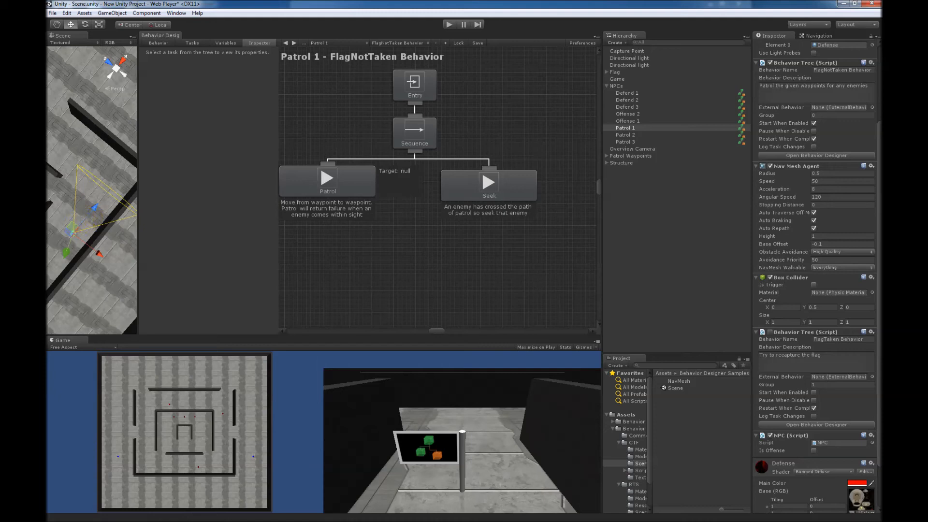
drag(396, 64, 473, 66)
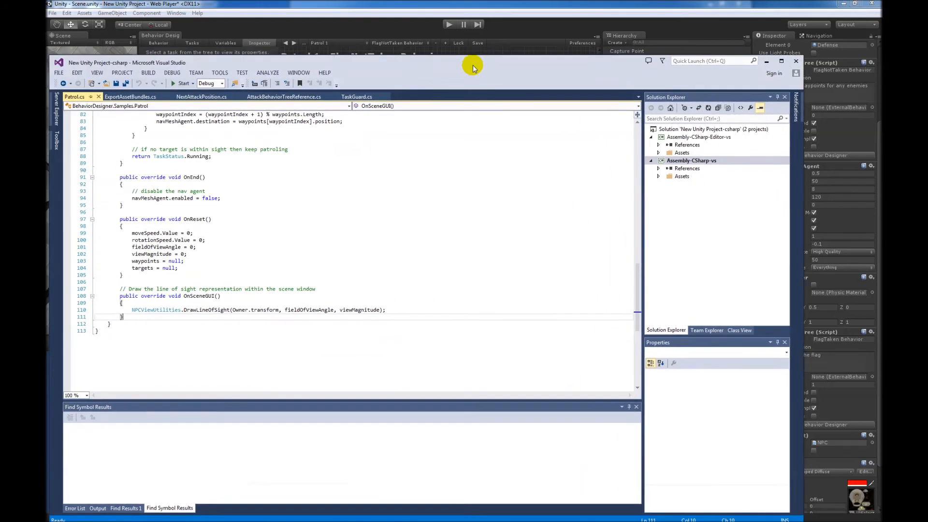
double_click(203, 295)
scroll(316, 367, down, 1)
click(322, 330)
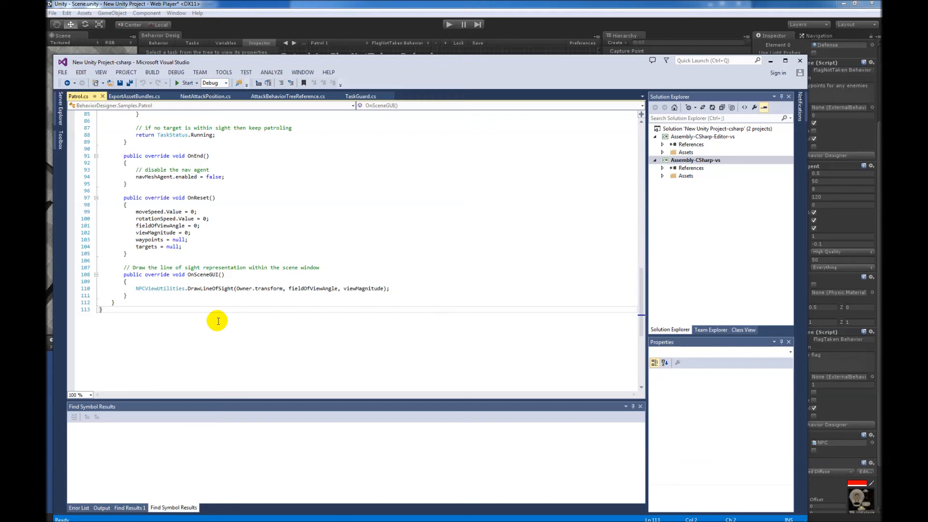
click(392, 288)
click(390, 304)
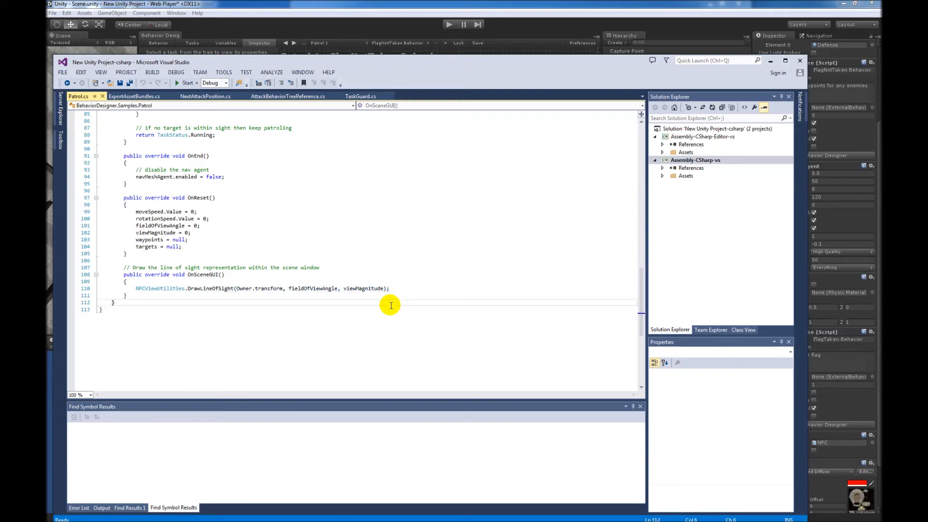
drag(564, 65, 2, 65)
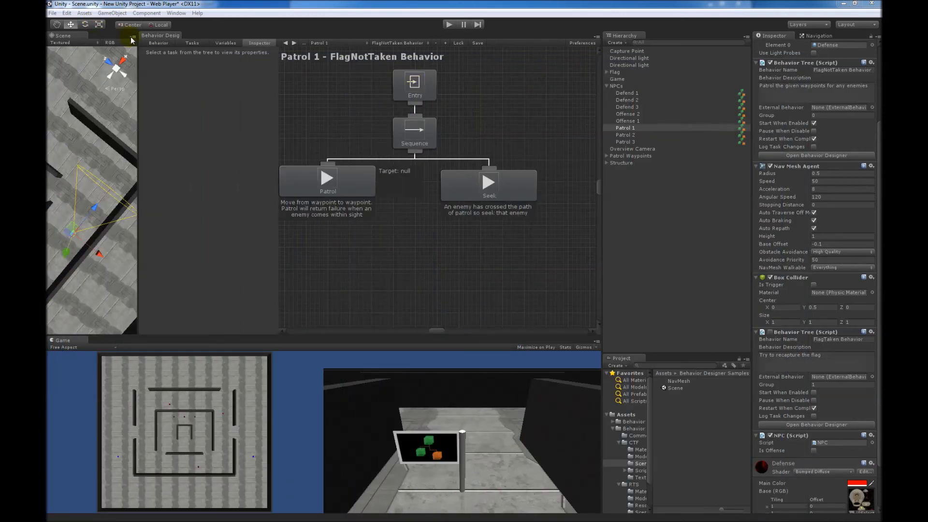
- Enable Log Task Changes for Patrol 1's FlagNotTaken behavior and start the scene
click(153, 45)
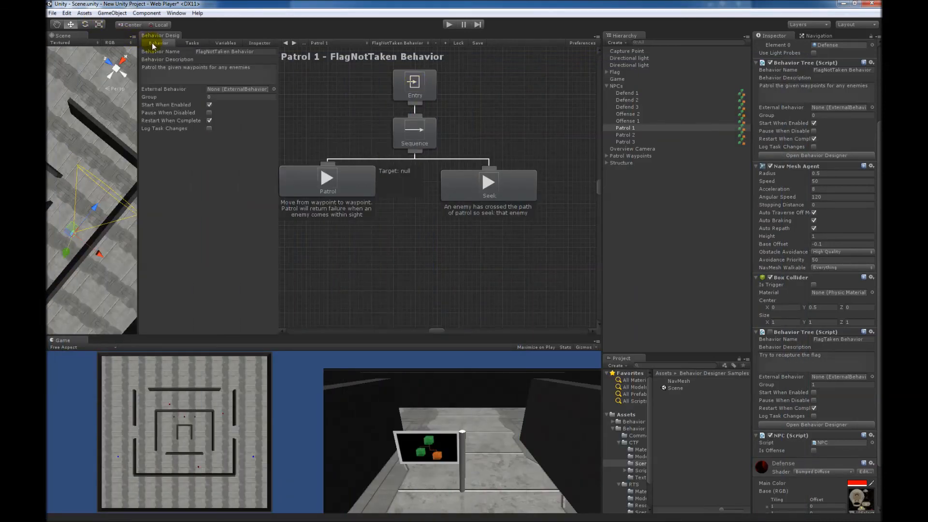
click(209, 128)
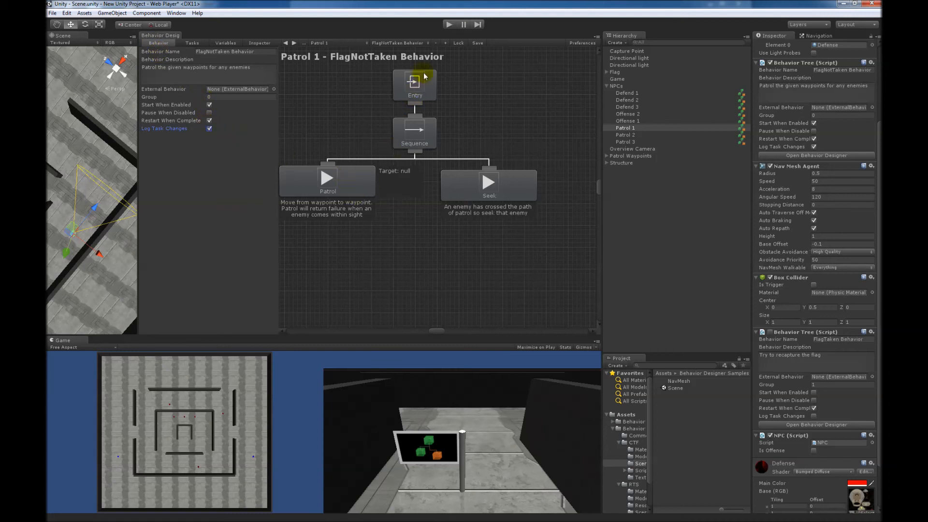
click(451, 27)
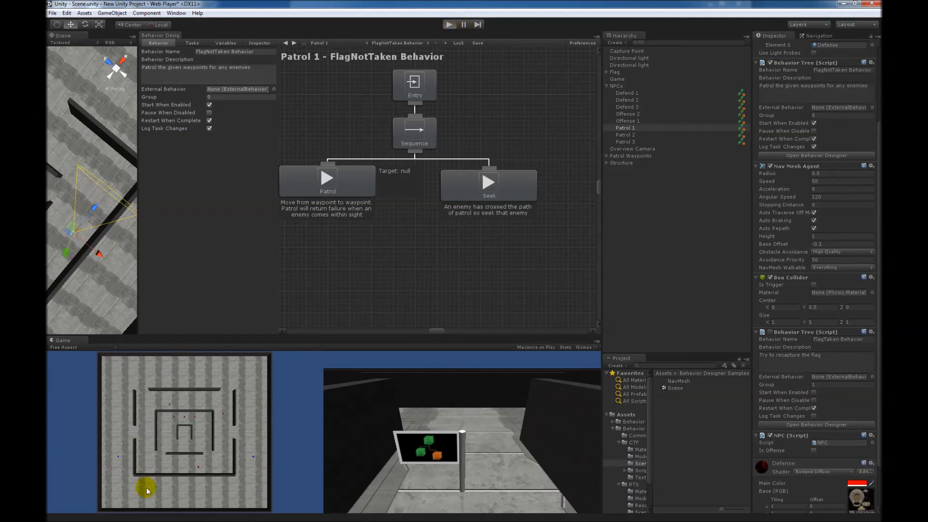
- Review the logged push and pop task messages for Patrol 1 in the console, and stop the scene
click(97, 518)
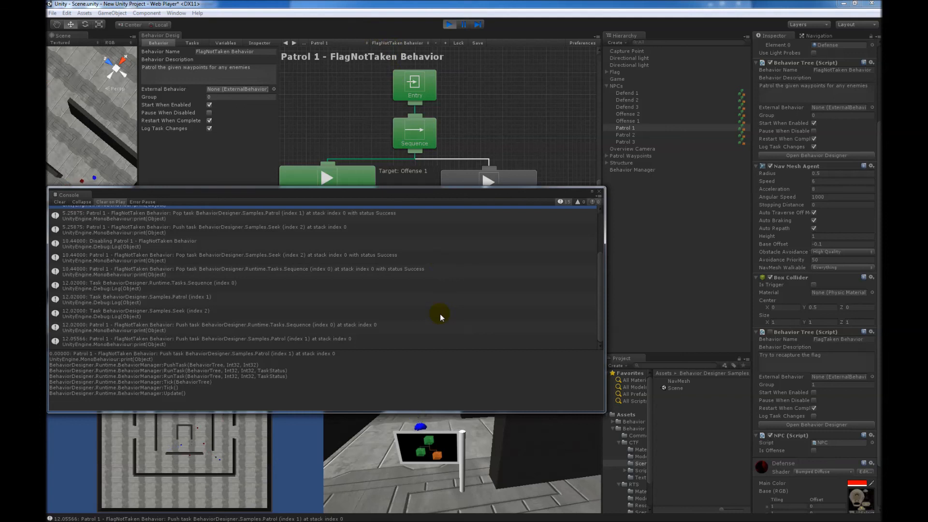
scroll(439, 314, up, 2)
scroll(439, 315, down, 3)
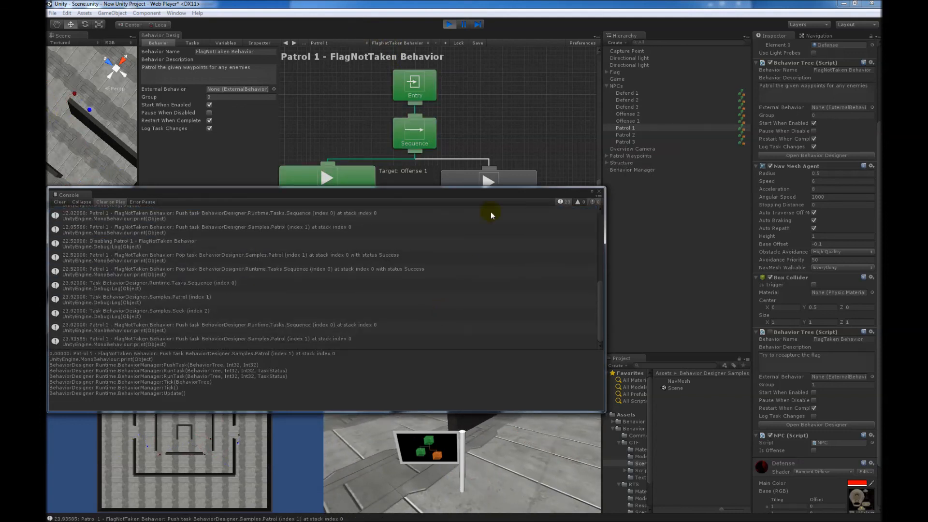
click(448, 26)
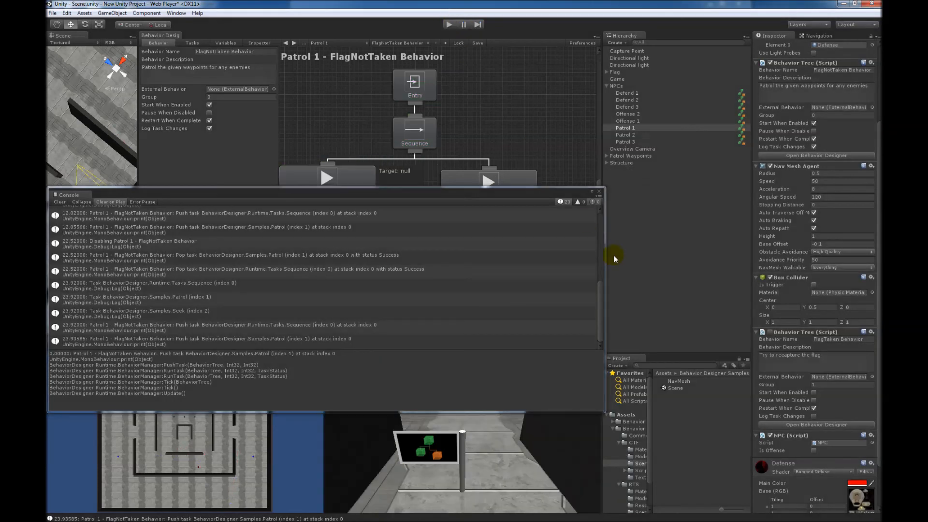